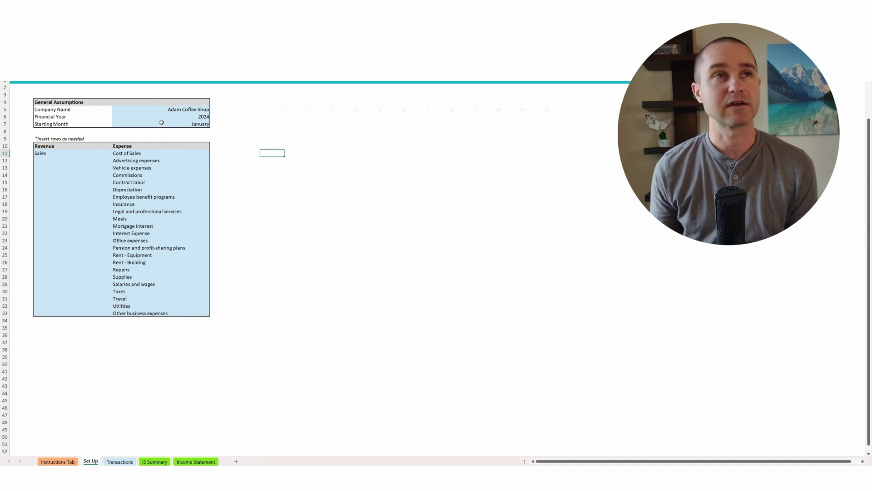
# Review the financial year value, the Sales revenue entry, the empty revenue rows and the Cost of Sales expense entry.
pyautogui.click(186, 117)
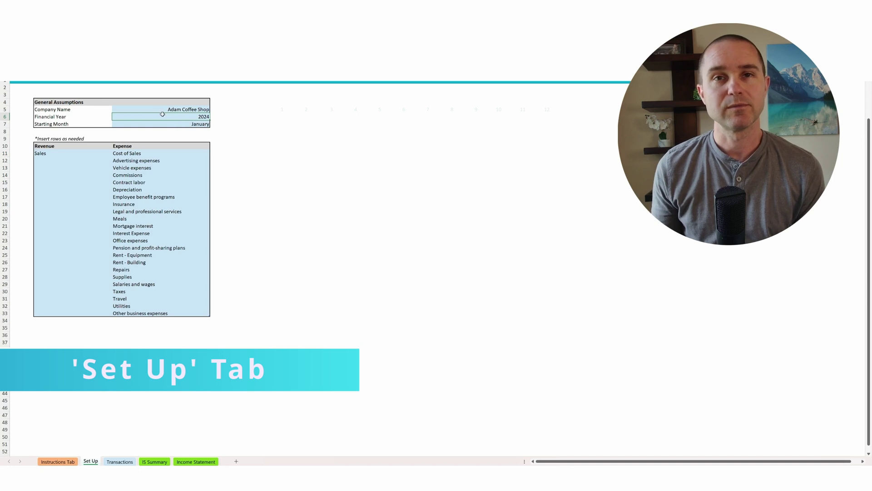
pyautogui.click(54, 152)
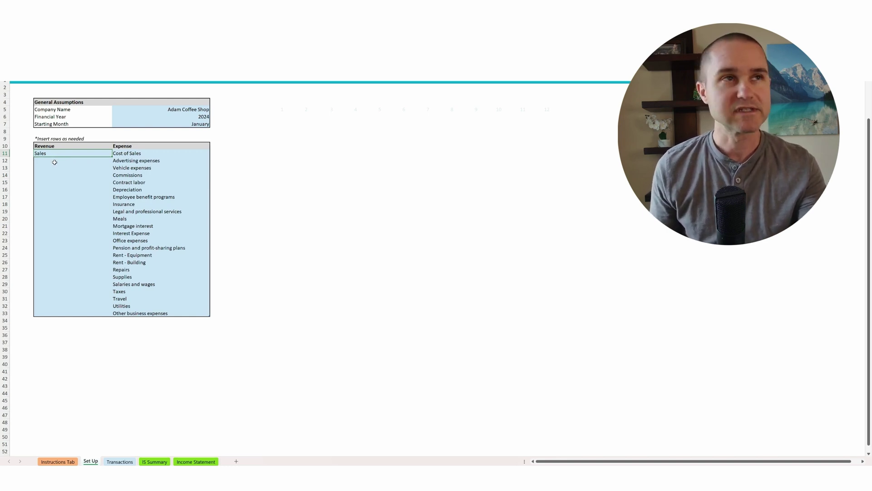
pyautogui.click(55, 161)
pyautogui.click(55, 175)
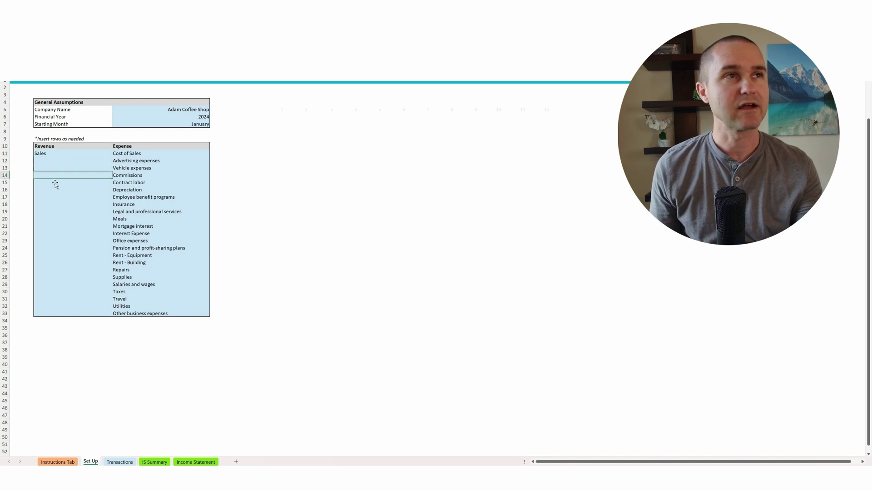
pyautogui.click(53, 189)
pyautogui.click(51, 225)
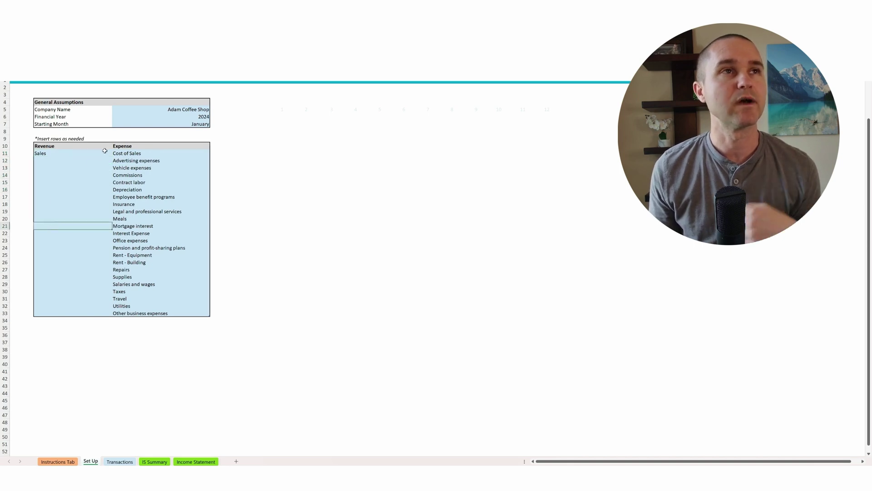
pyautogui.click(127, 154)
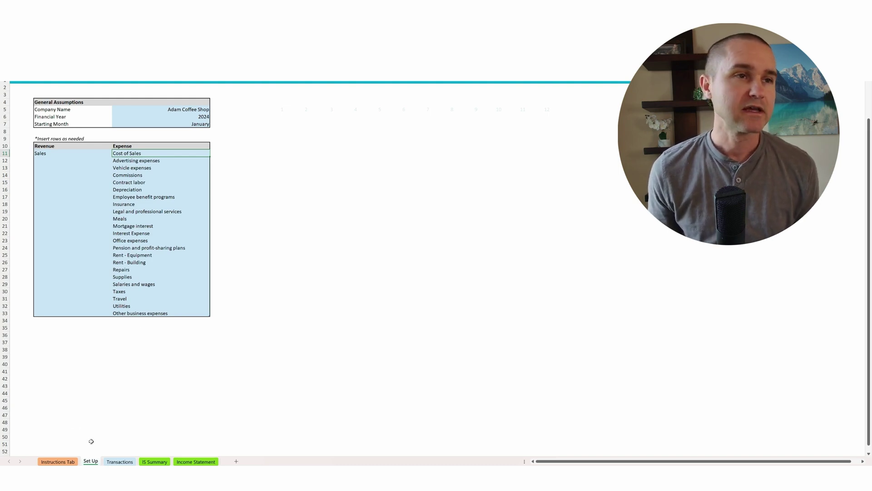
# On the Transactions sheet, inspect the espresso machine rental and the $1,500.00 Rent - Building shop rent entries.
pyautogui.click(119, 461)
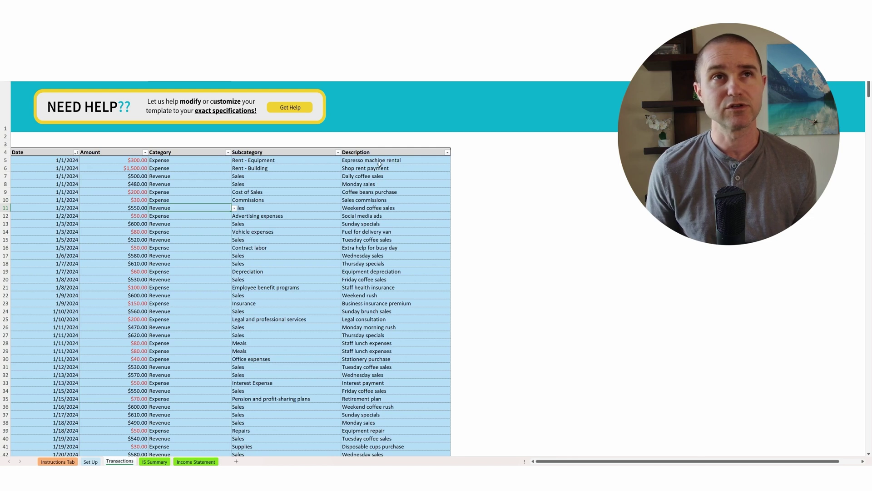
pyautogui.click(380, 166)
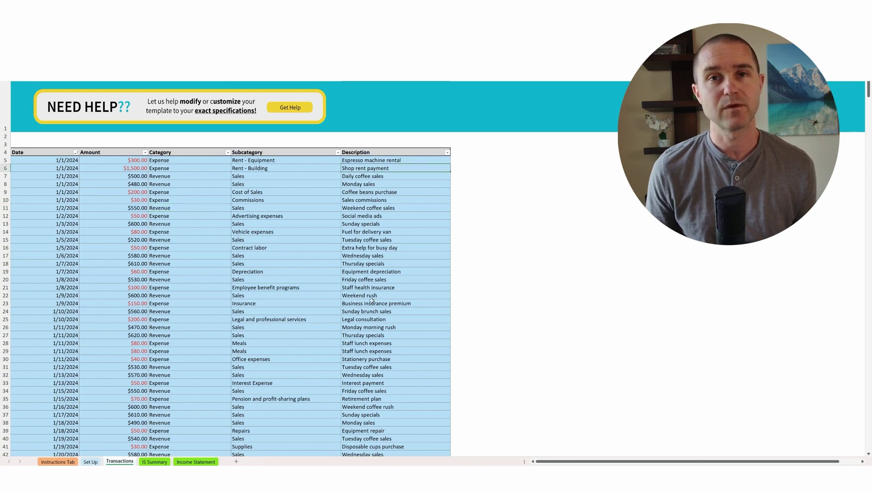
pyautogui.click(187, 160)
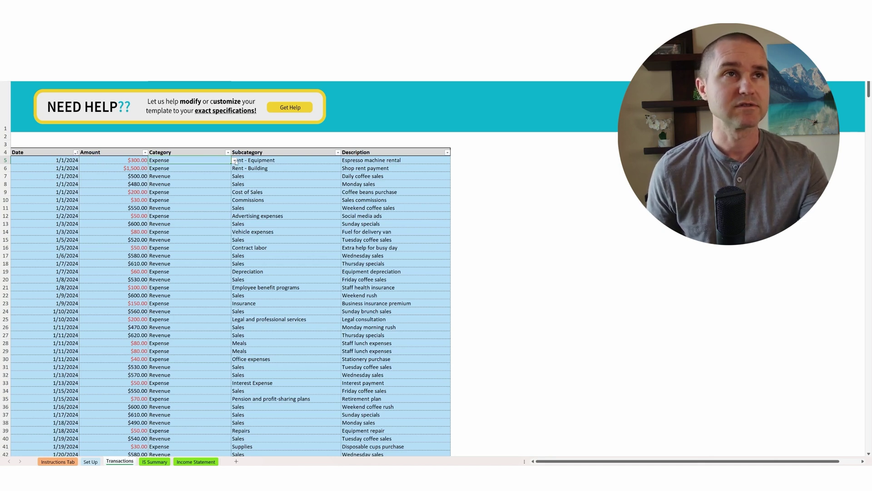
pyautogui.click(260, 160)
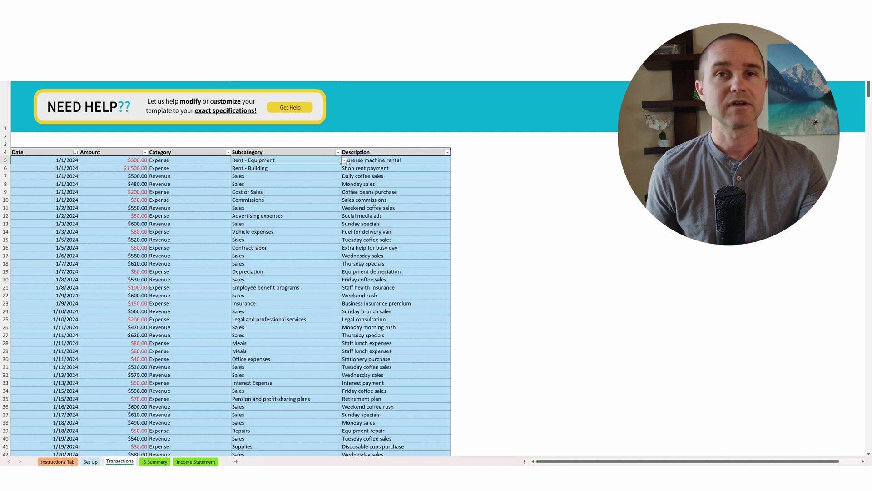
pyautogui.click(373, 162)
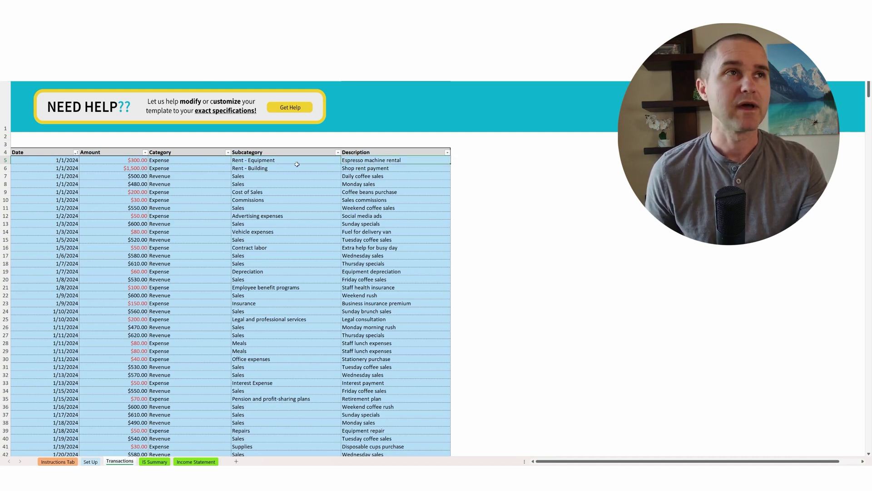
pyautogui.click(121, 170)
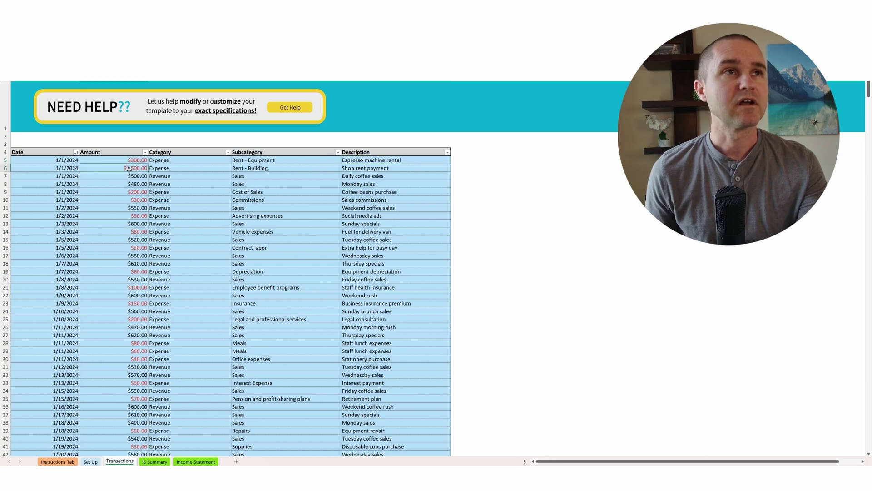
pyautogui.click(262, 170)
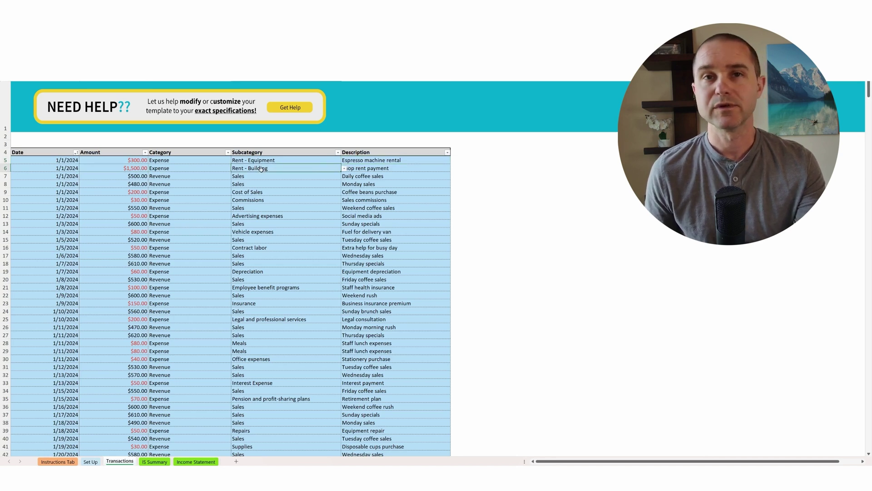
pyautogui.click(368, 170)
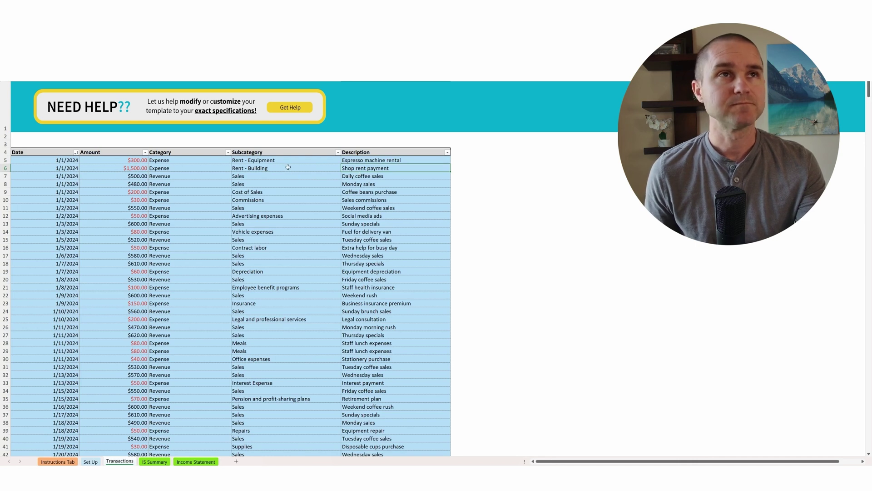
pyautogui.click(210, 162)
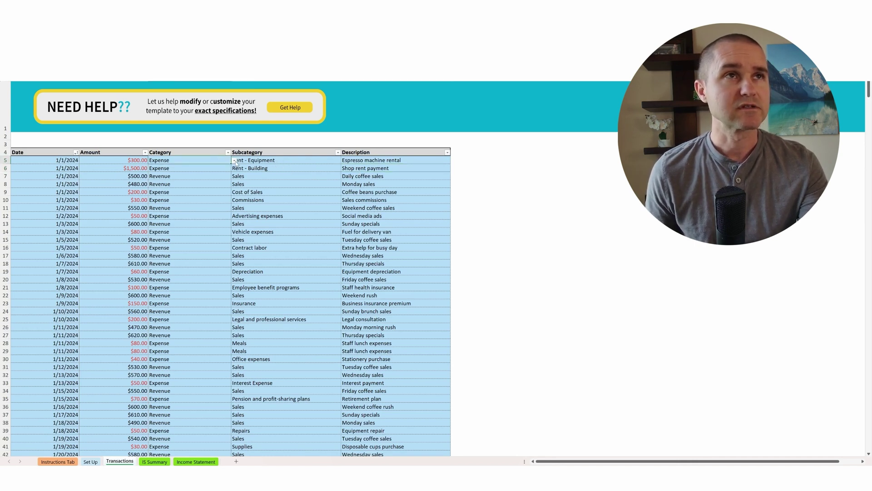
pyautogui.click(236, 162)
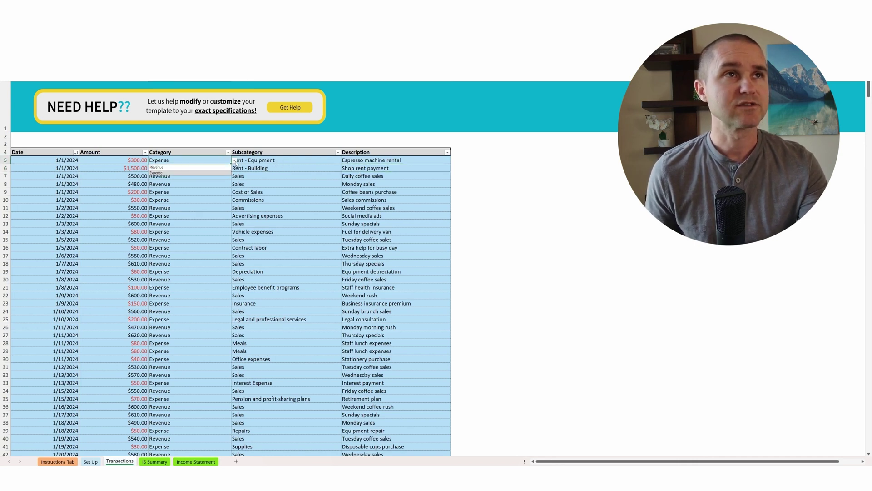
pyautogui.click(189, 168)
pyautogui.click(258, 161)
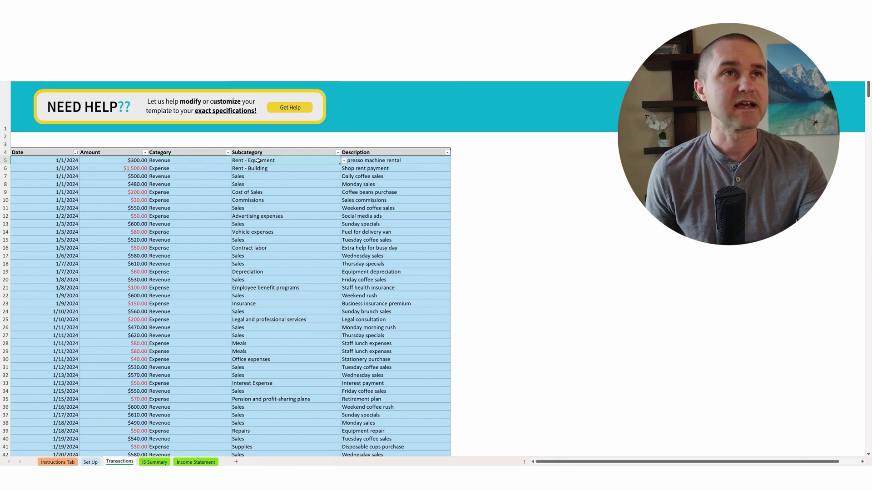
pyautogui.click(344, 161)
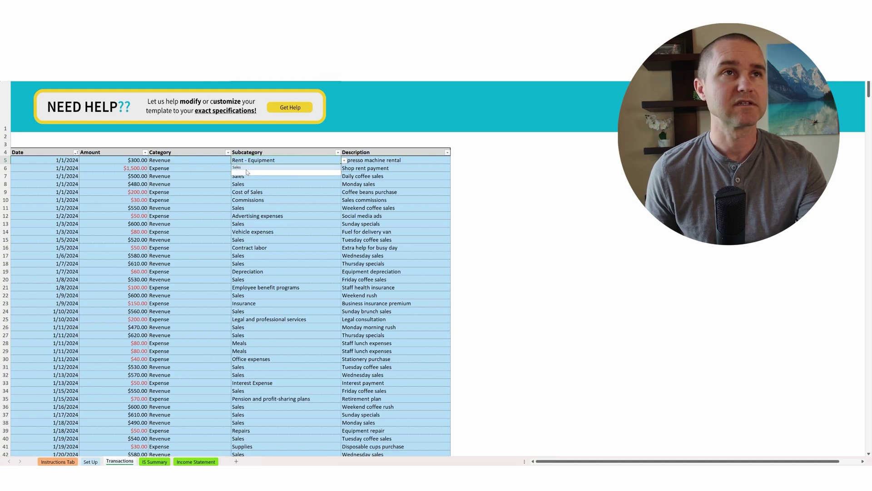
pyautogui.click(246, 168)
pyautogui.click(188, 163)
pyautogui.click(234, 161)
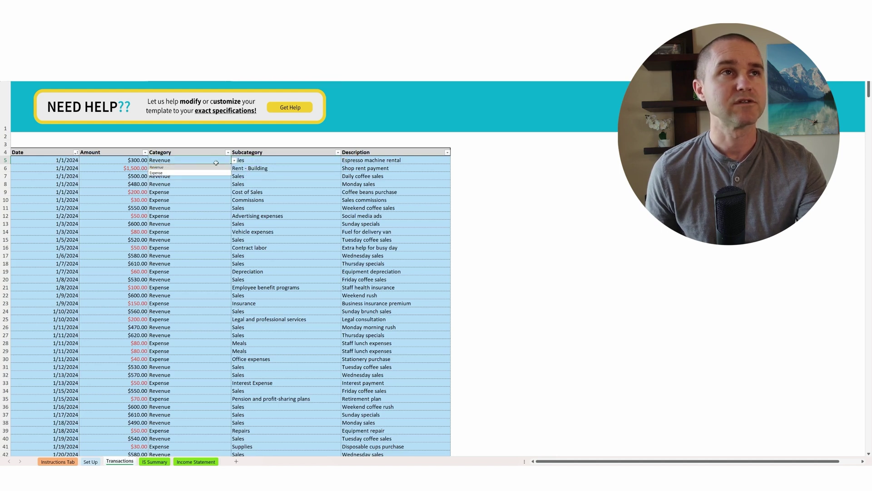
pyautogui.click(198, 176)
pyautogui.click(309, 162)
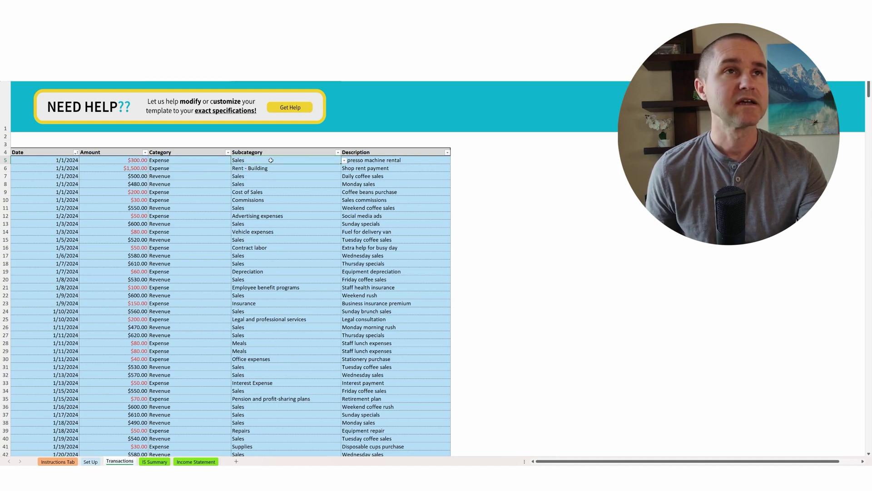
pyautogui.click(344, 160)
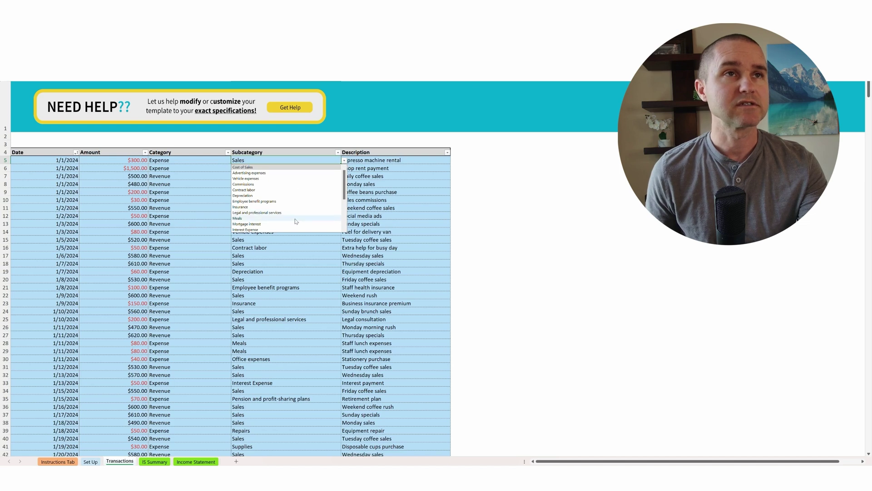
pyautogui.scroll(-1, 297, 218)
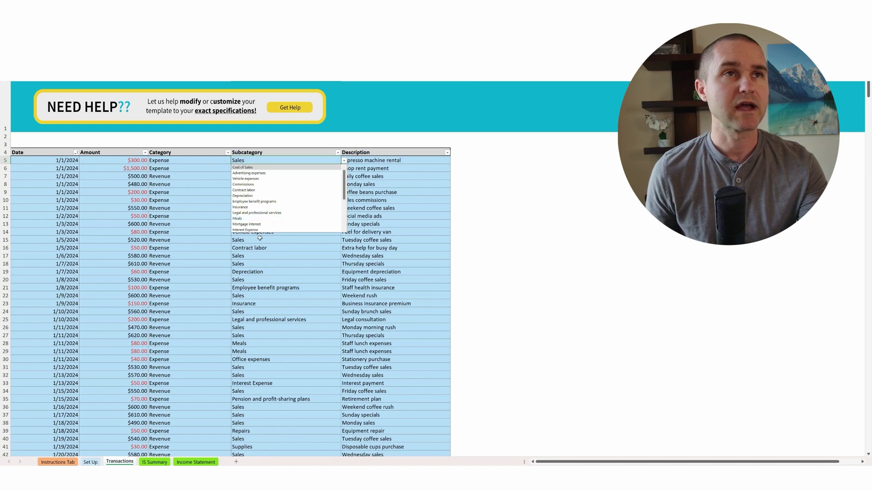
pyautogui.scroll(-3, 261, 224)
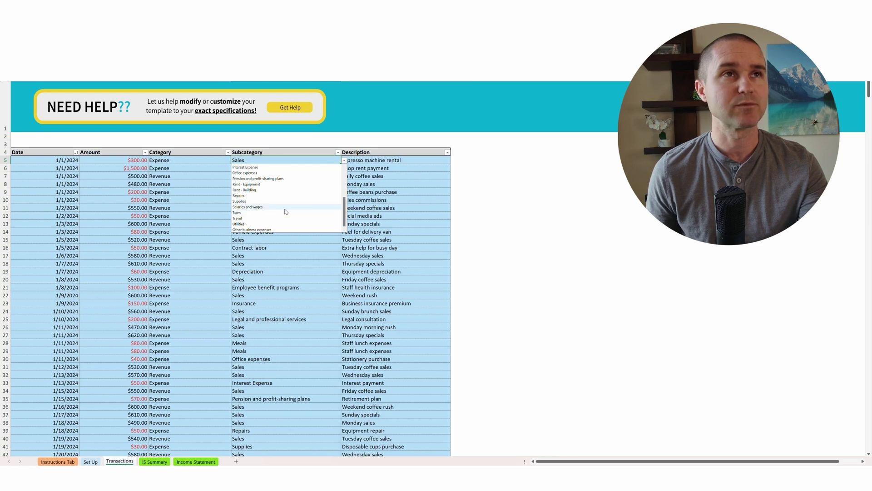
pyautogui.click(270, 184)
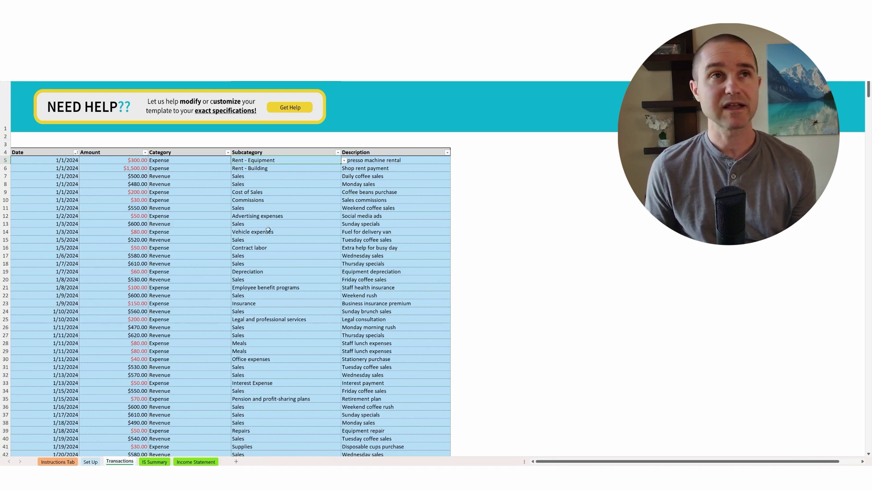
# Bring up the IS Summary sheet to view the summarized 2024 results.
pyautogui.click(154, 461)
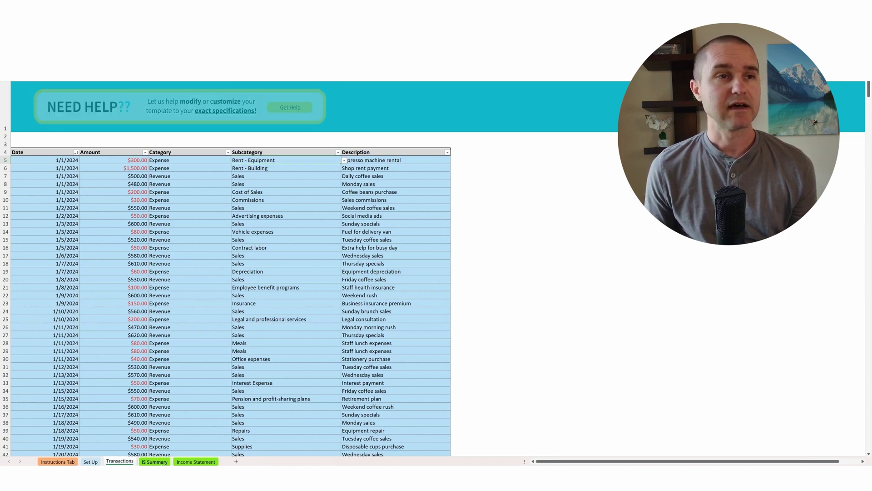